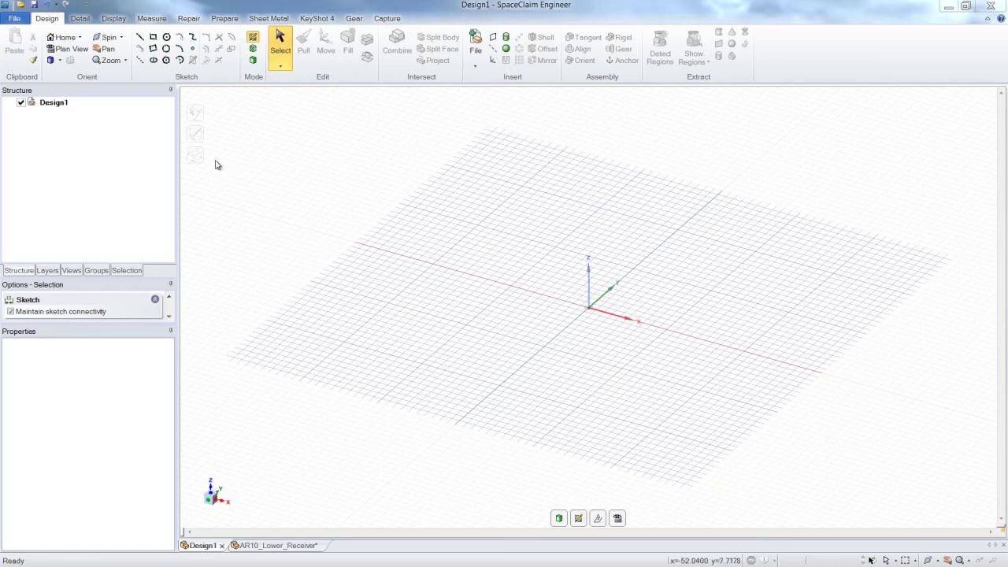
# Browse the open-file dialog's file types, then cancel without opening anything.
pyautogui.click(14, 18)
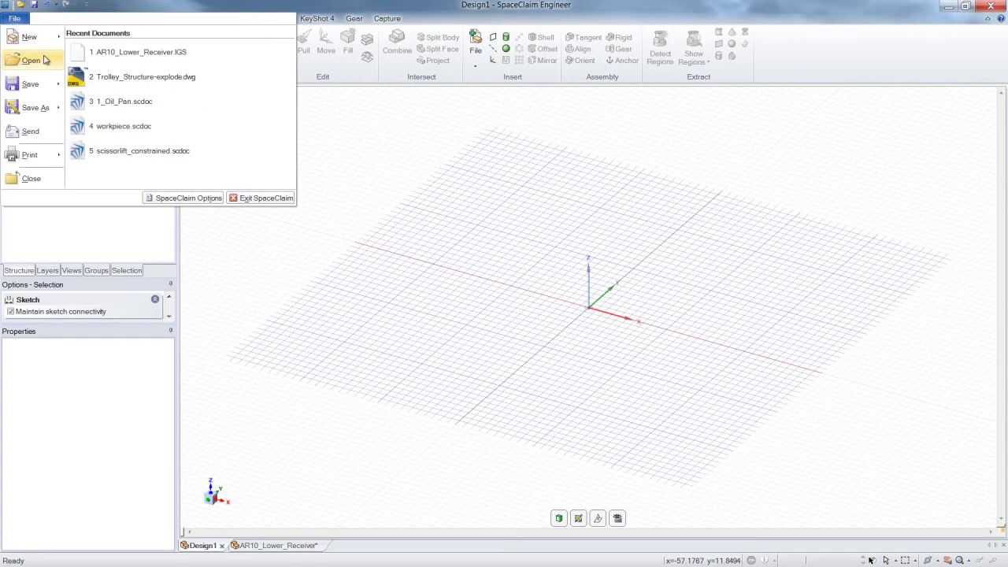
pyautogui.press('Escape')
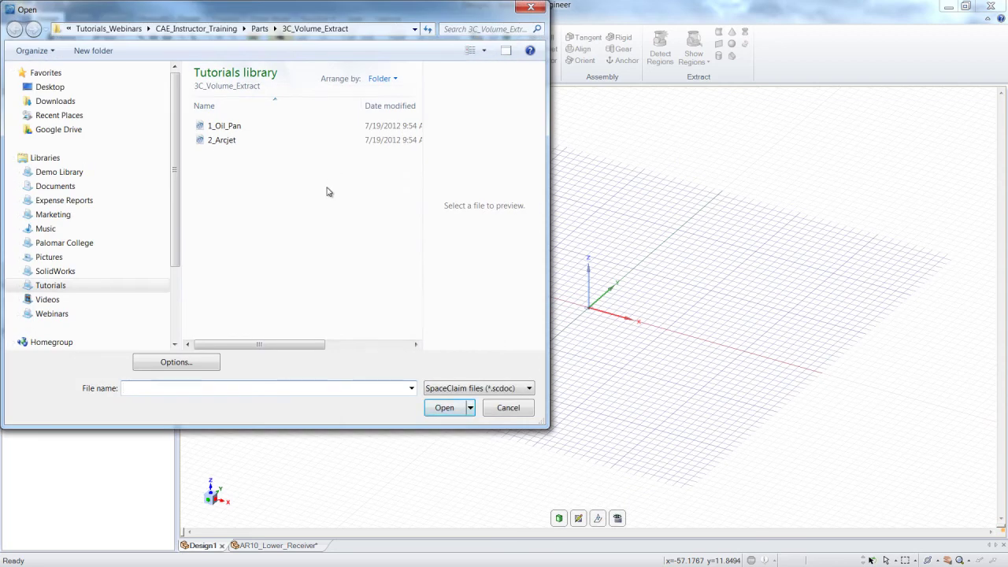
pyautogui.click(494, 389)
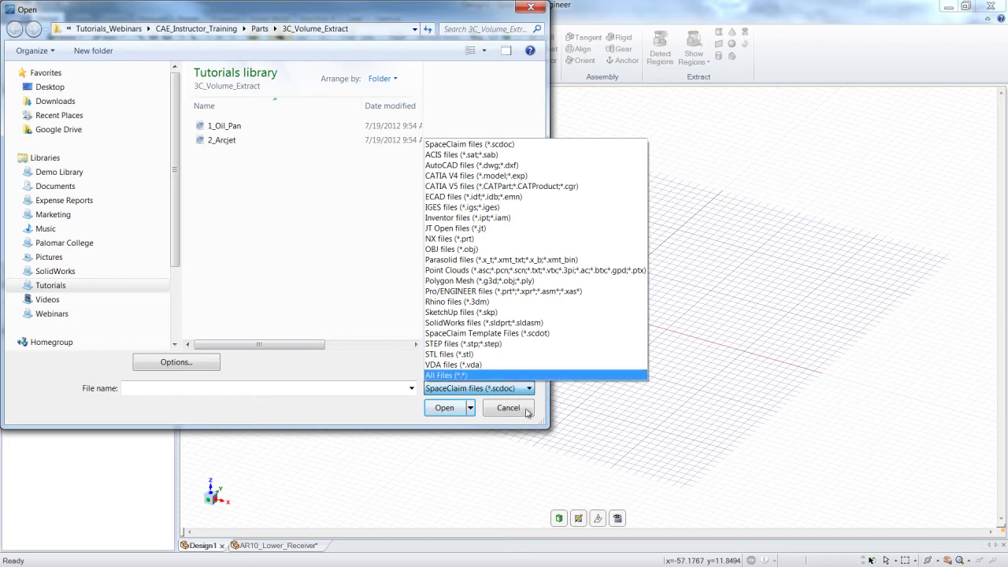
pyautogui.click(526, 413)
pyautogui.click(526, 413)
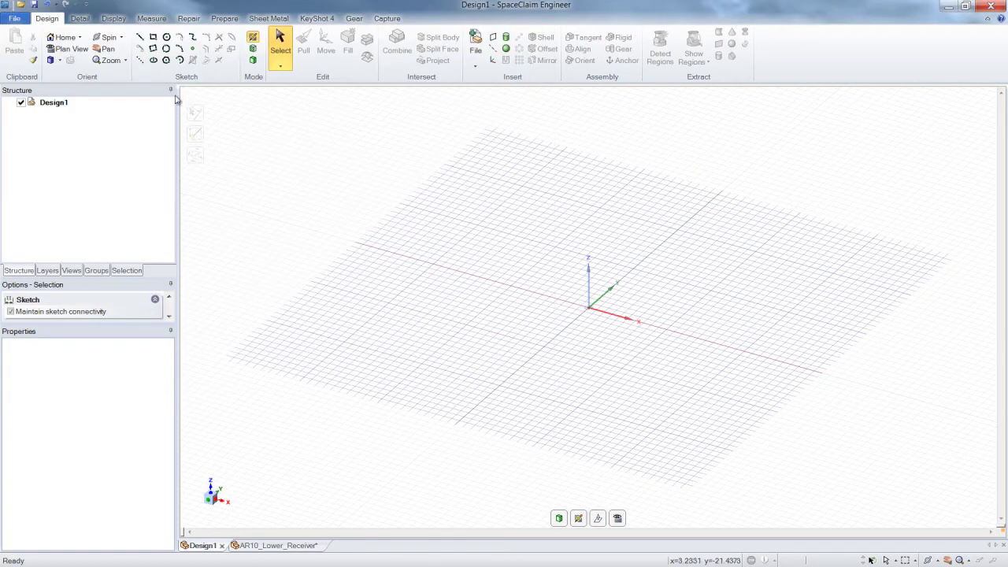
# Switch to the AR10_Lower_Receiver design from recent documents and show the Repair tools.
pyautogui.click(17, 20)
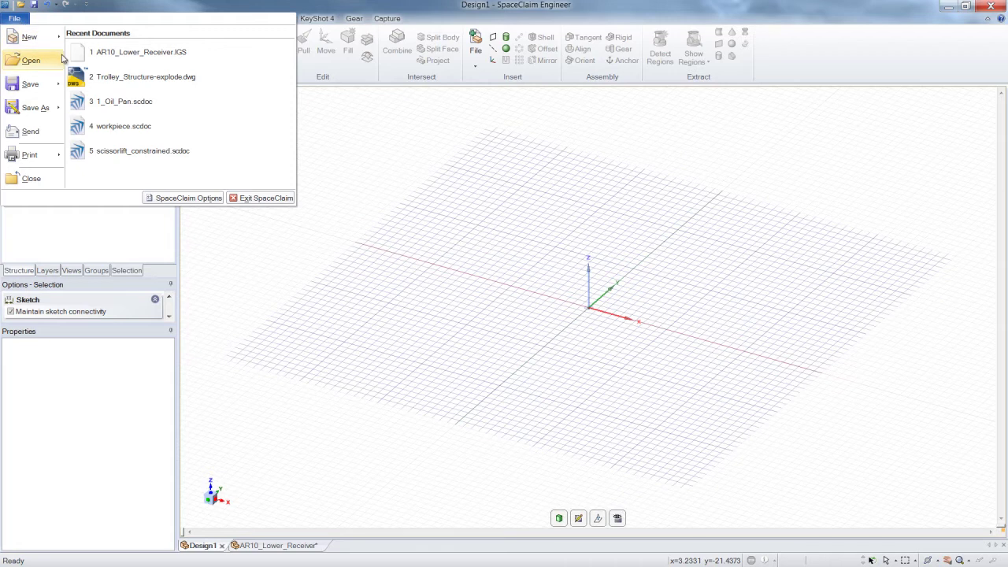
pyautogui.click(256, 547)
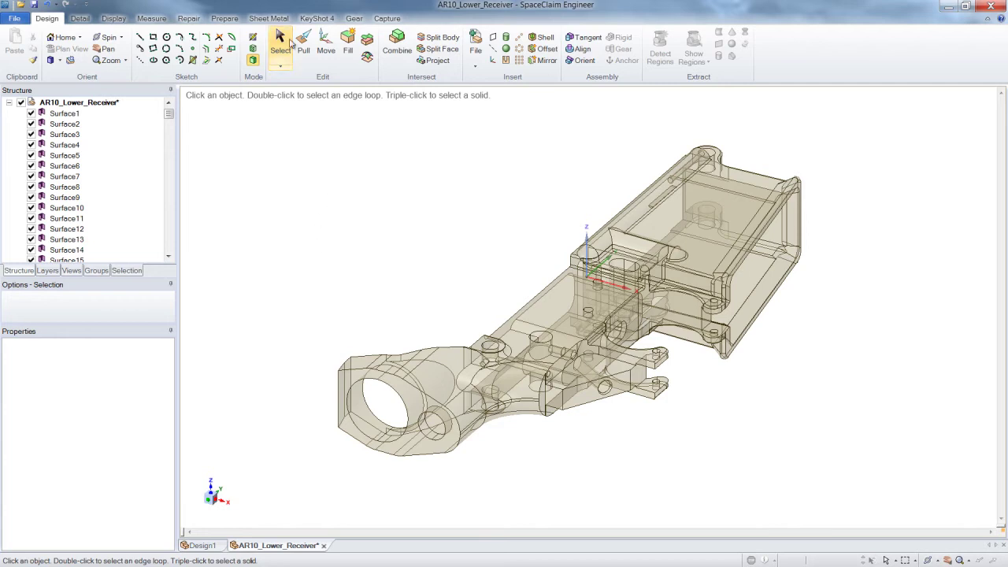
pyautogui.click(189, 20)
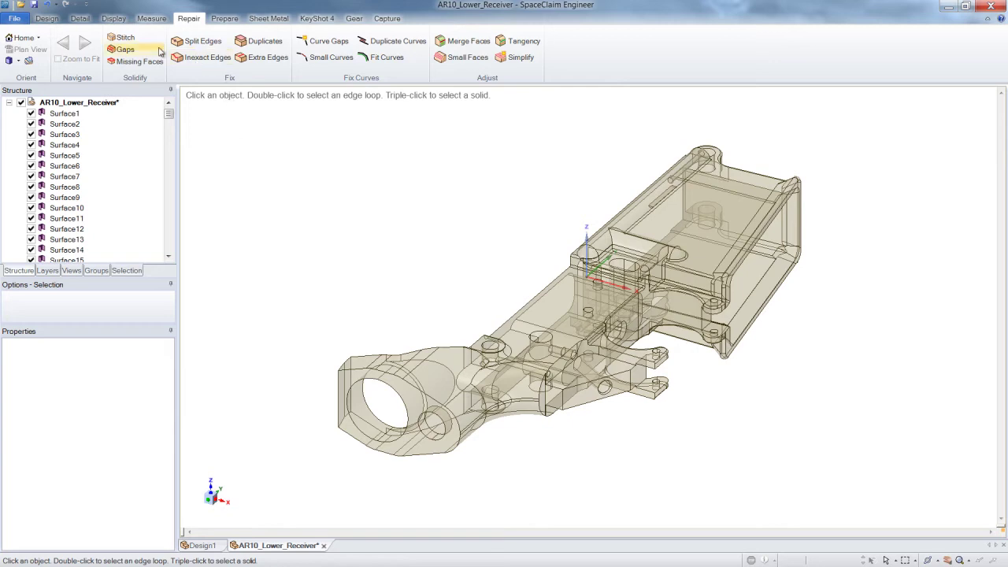
# Stitch the AR10 receiver's loose surfaces into two solids, leaving no stitchable edges.
pyautogui.click(135, 42)
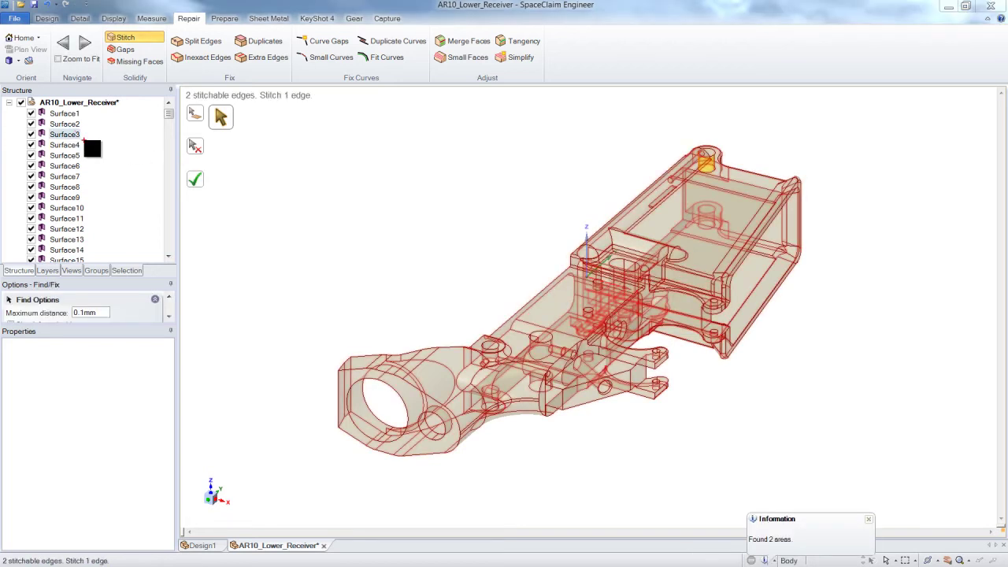
pyautogui.moveTo(132, 113); pyautogui.dragTo(87, 140)
pyautogui.moveTo(154, 138)
pyautogui.mouseDown()
pyautogui.moveTo(108, 158)
pyautogui.moveTo(123, 171)
pyautogui.mouseUp()
pyautogui.press('Escape')
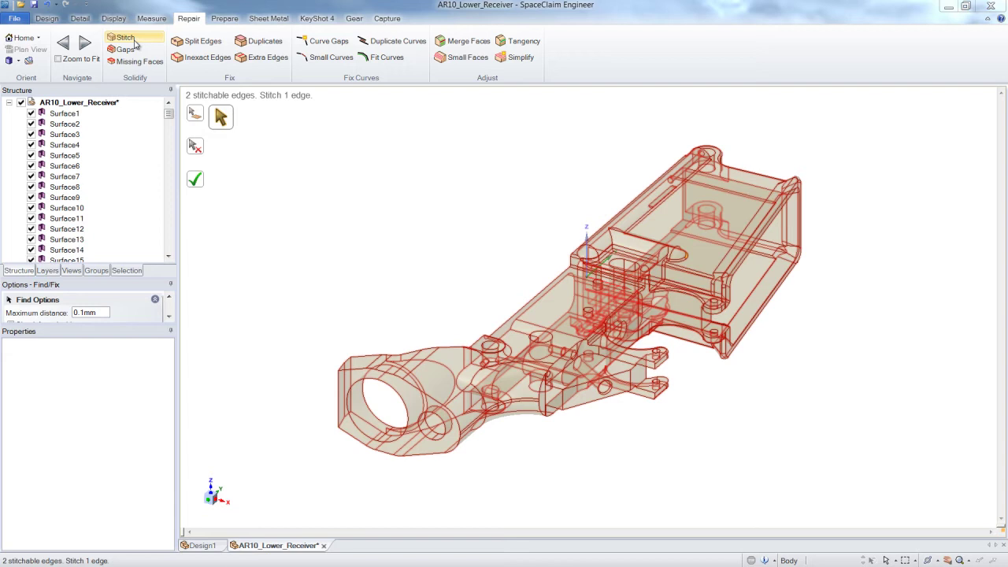
pyautogui.click(135, 43)
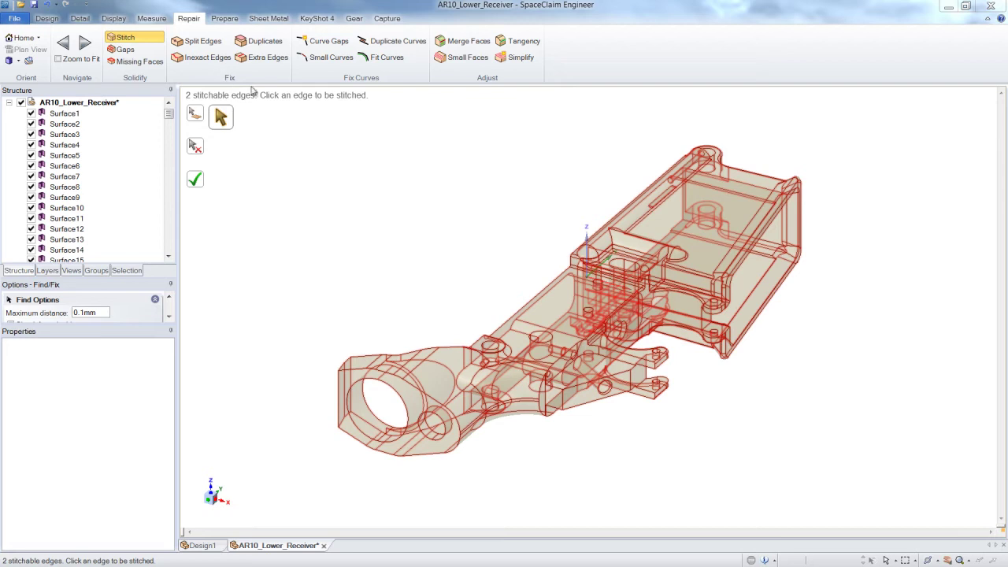
pyautogui.click(196, 180)
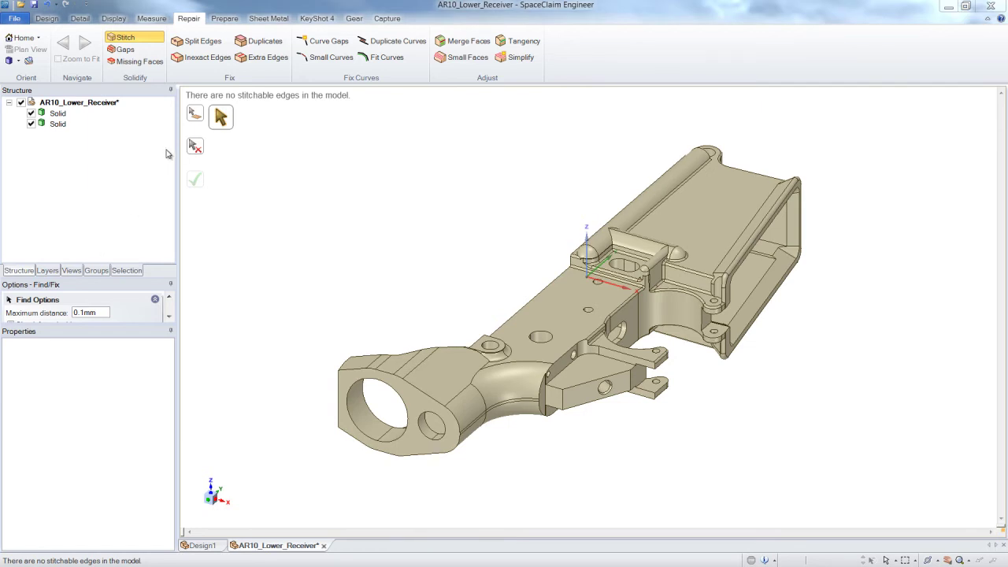
pyautogui.moveTo(90, 112); pyautogui.dragTo(73, 123)
pyautogui.moveTo(115, 93); pyautogui.dragTo(79, 112)
pyautogui.press('Escape')
pyautogui.click(36, 115)
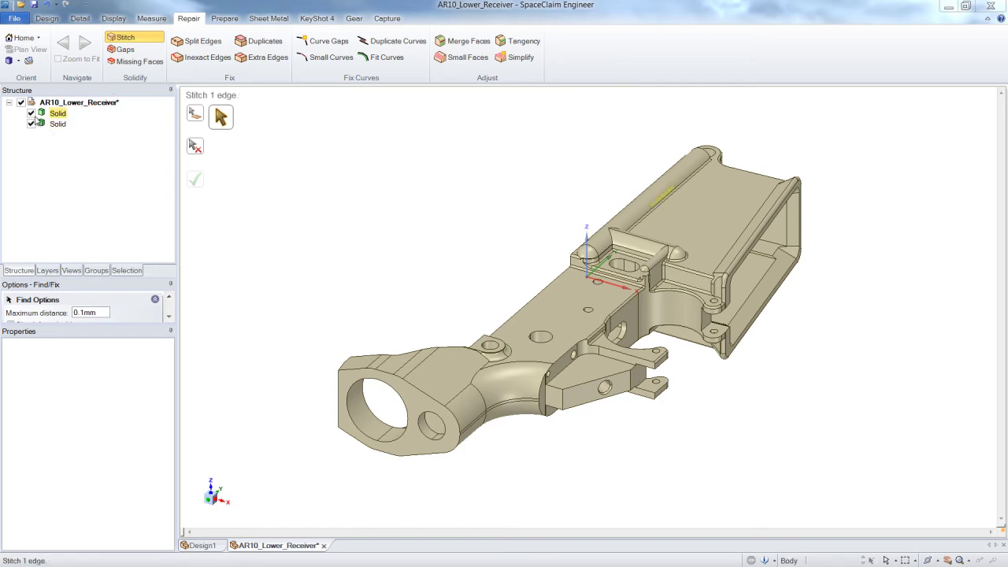
pyautogui.click(32, 114)
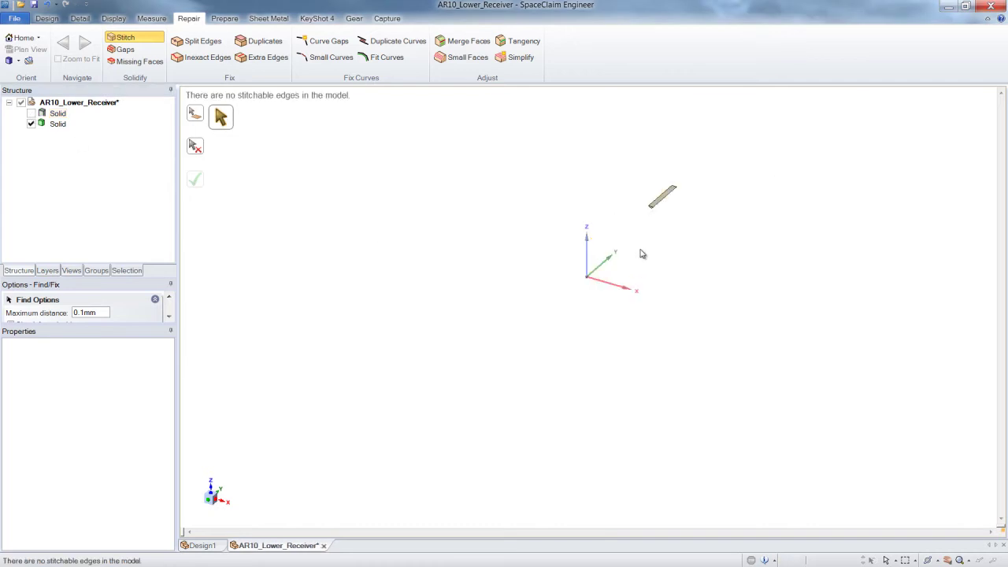
pyautogui.moveTo(643, 234); pyautogui.dragTo(533, 240, button='middle')
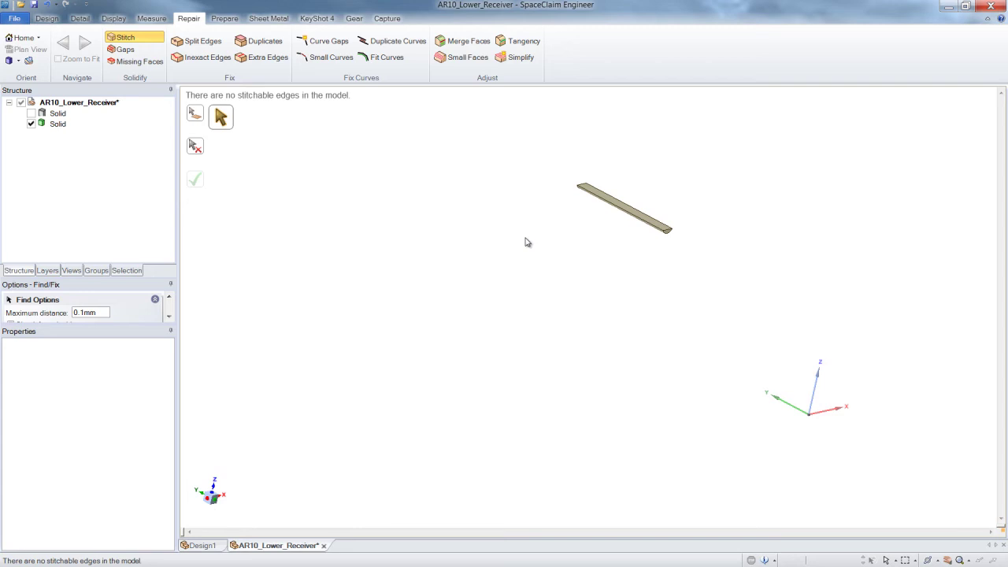
pyautogui.click(31, 113)
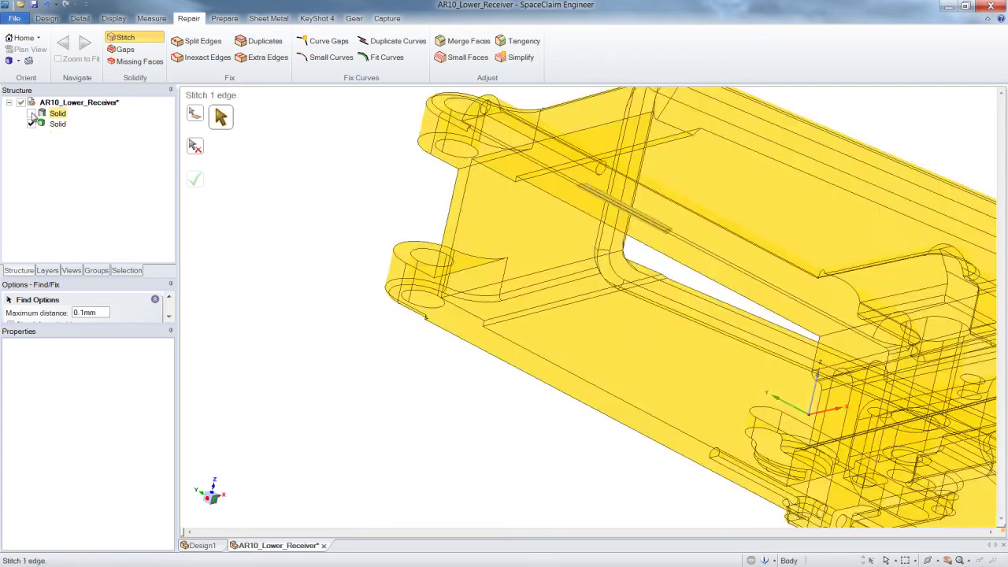
# Combine the first solid into the second, merging the thin sliver into the receiver body.
pyautogui.click(48, 18)
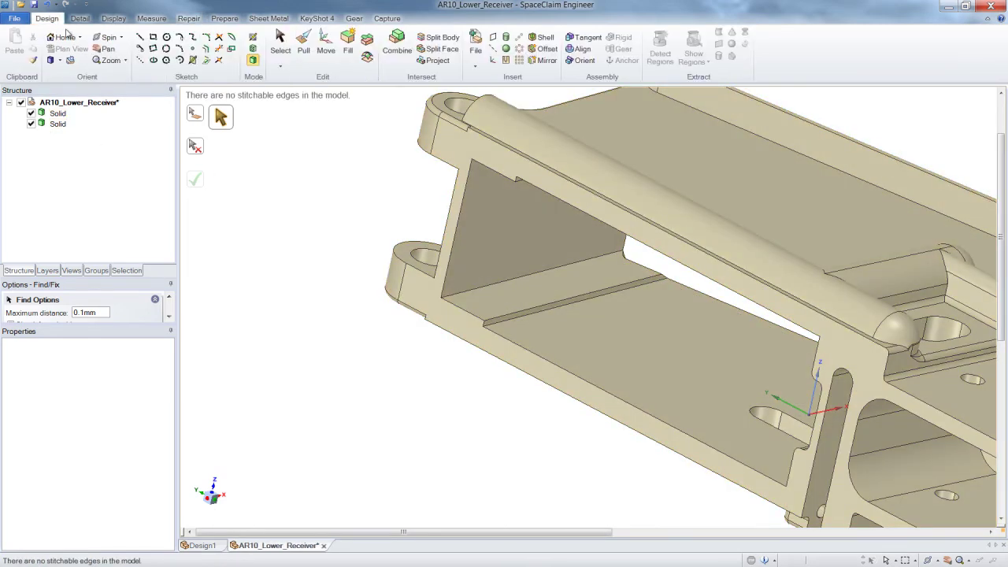
pyautogui.click(398, 49)
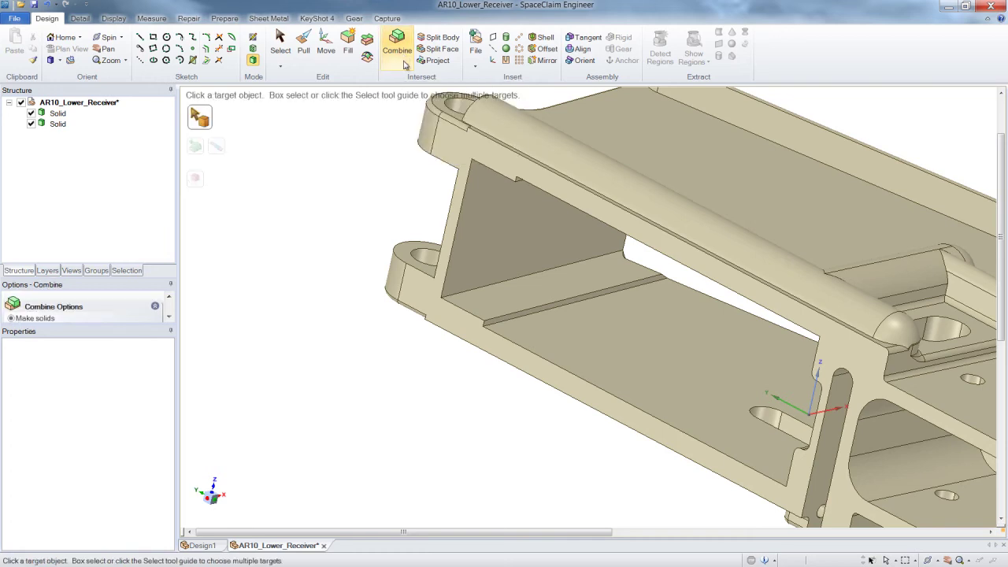
pyautogui.click(62, 124)
pyautogui.click(66, 116)
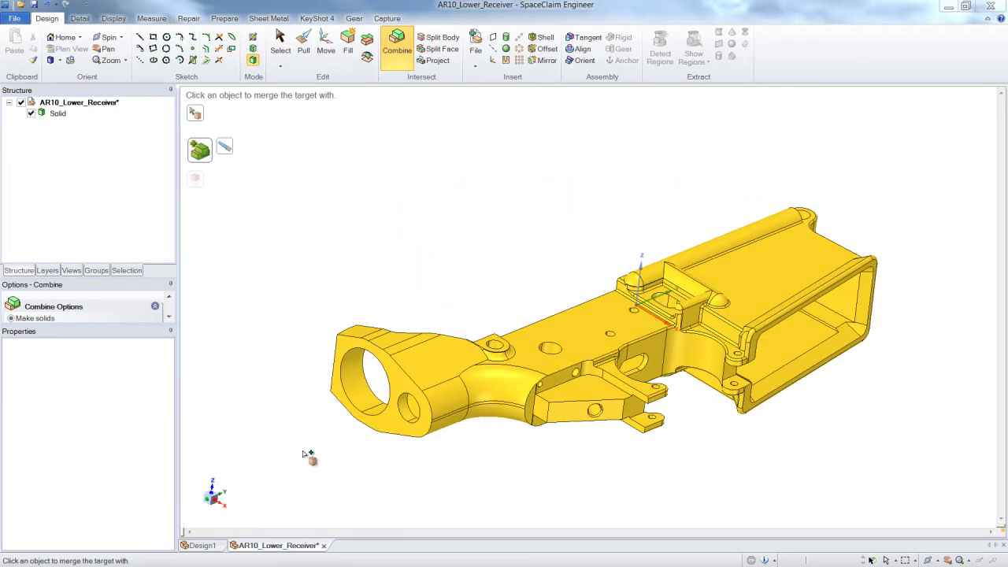
pyautogui.press('Escape')
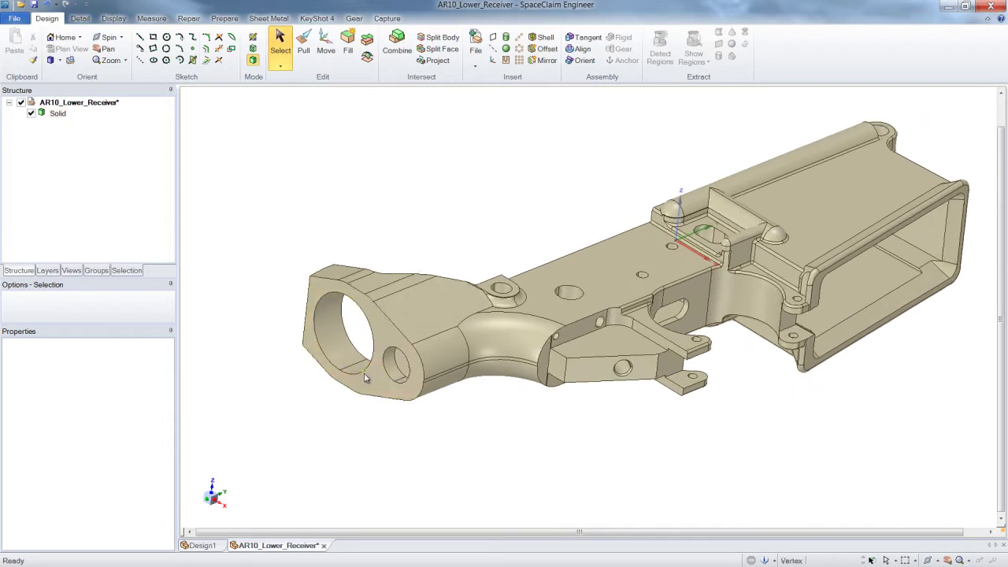
pyautogui.scroll(1, 364, 378)
pyautogui.scroll(1, 363, 376)
pyautogui.scroll(1, 361, 374)
pyautogui.scroll(1, 359, 371)
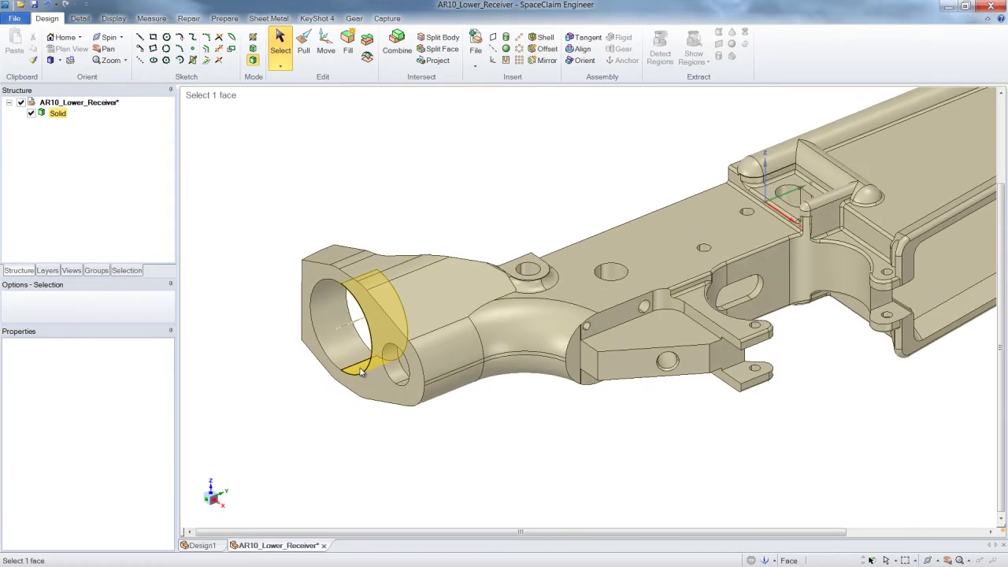
pyautogui.scroll(1, 360, 372)
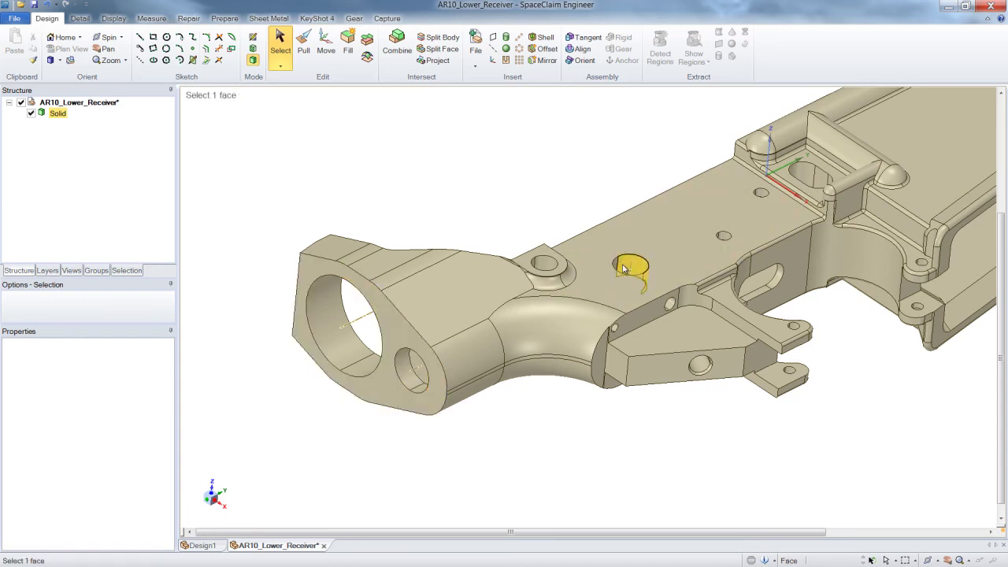
pyautogui.moveTo(626, 272); pyautogui.dragTo(618, 269, button='middle')
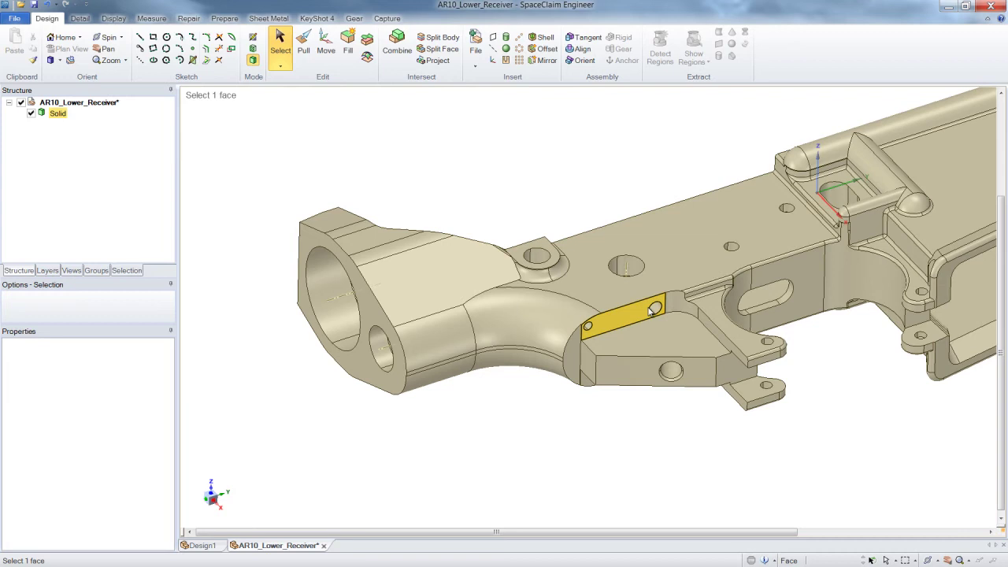
pyautogui.click(583, 254)
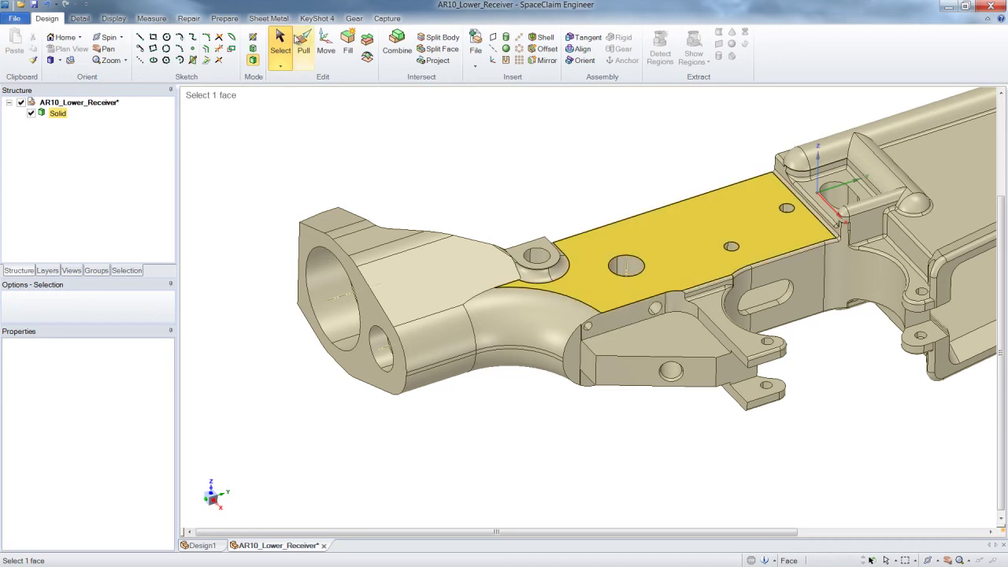
# Remove all 36 extra edges from the receiver with the Extra Edges repair.
pyautogui.click(203, 23)
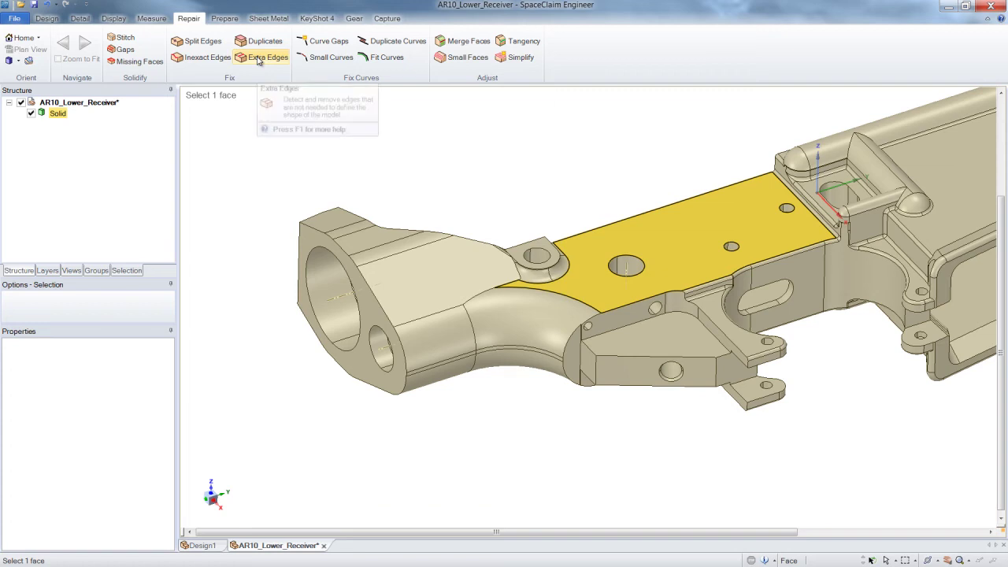
pyautogui.click(259, 60)
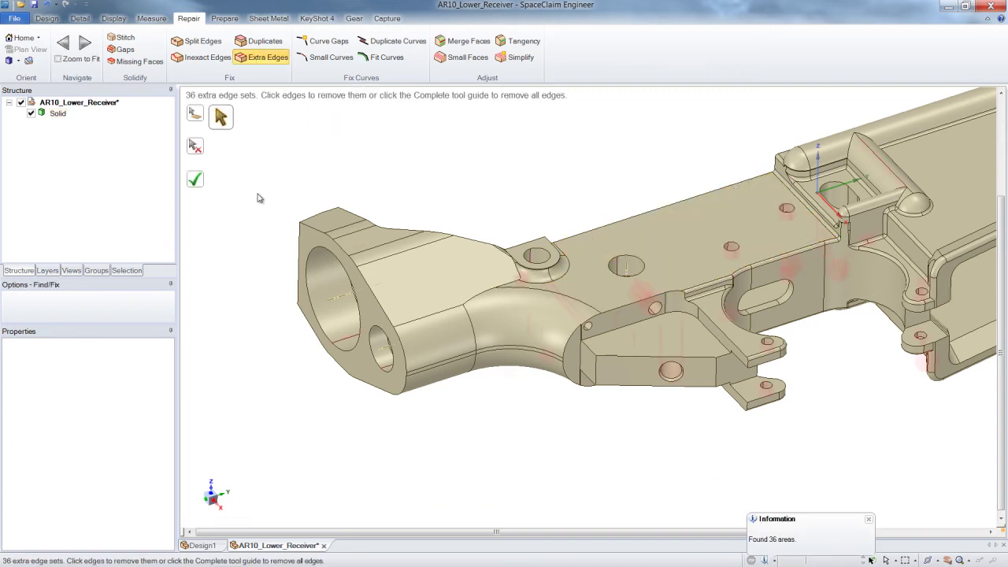
pyautogui.click(195, 179)
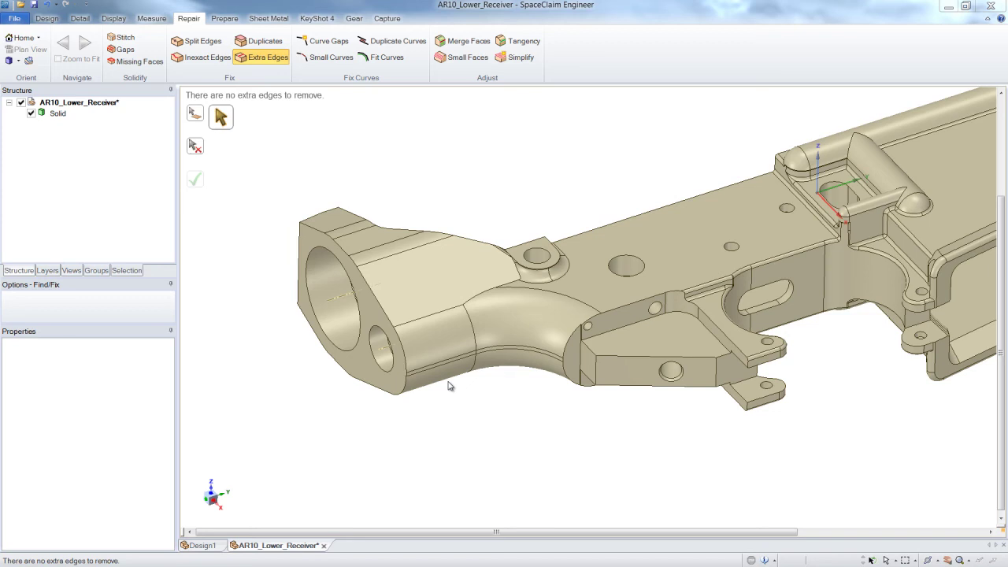
pyautogui.press('Escape')
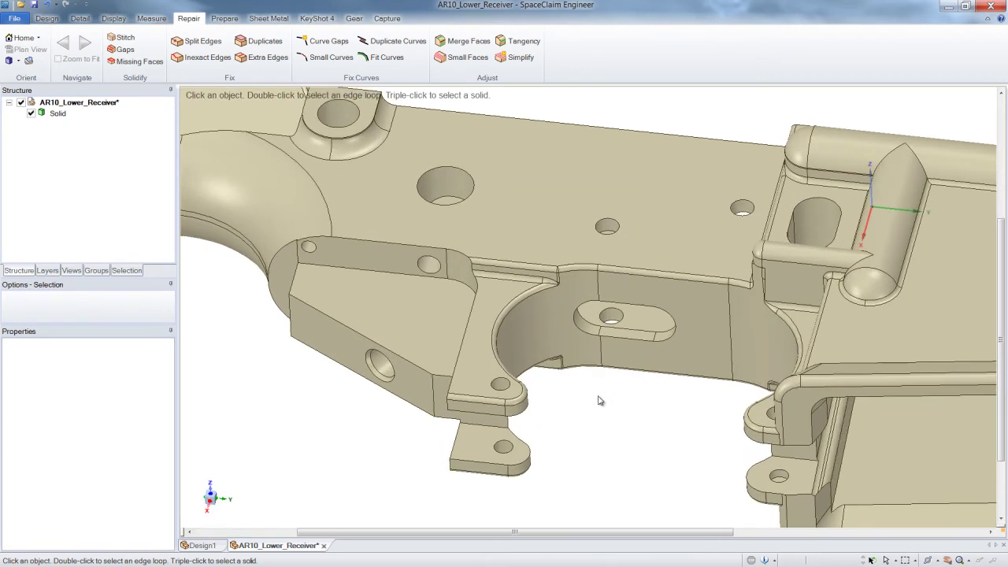
# Zoom in on the trigger guard area and bring up the Design tools.
pyautogui.moveTo(611, 473); pyautogui.dragTo(556, 383, button='right')
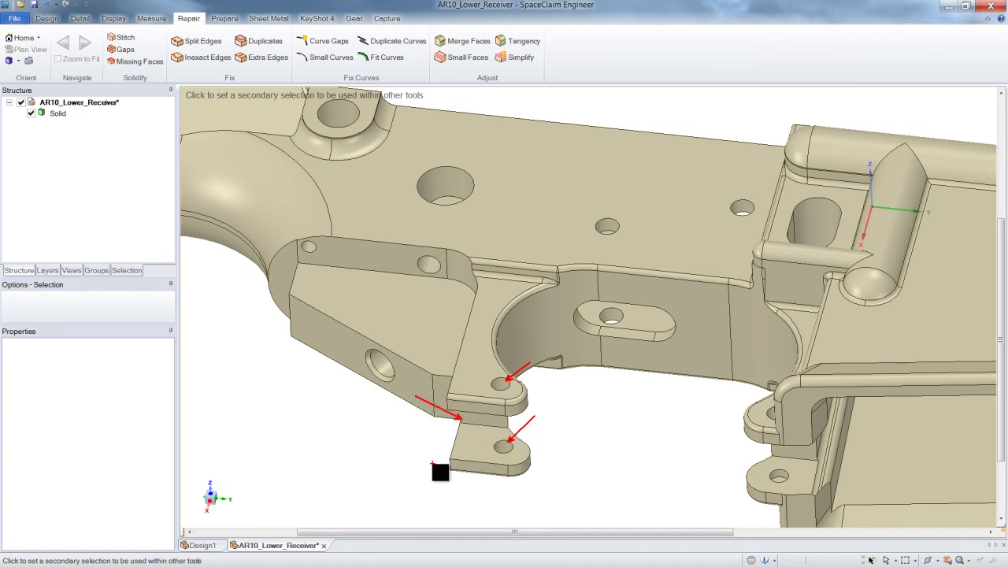
pyautogui.click(49, 19)
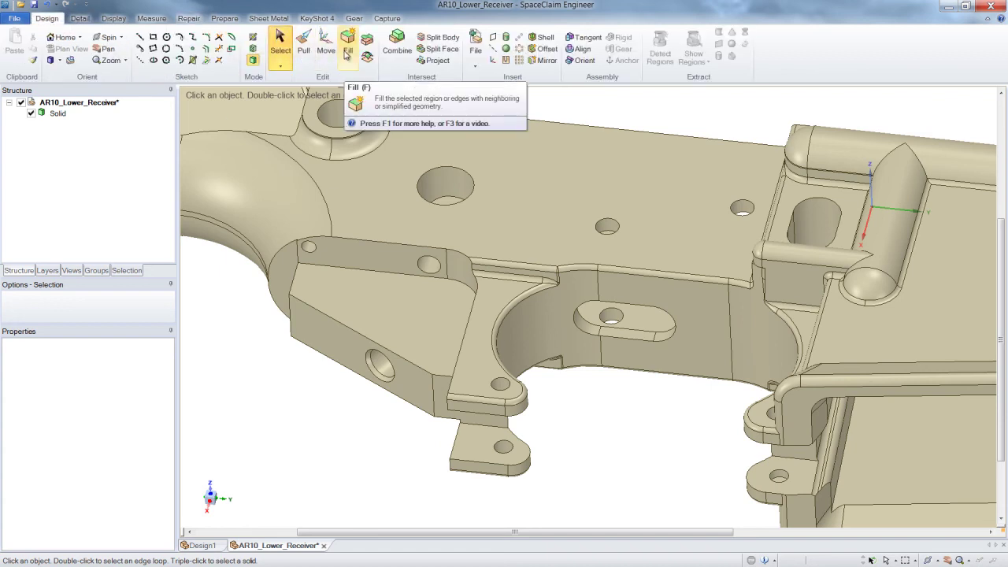
# Fill the holes in the trigger guard and the lower tab.
pyautogui.click(500, 384)
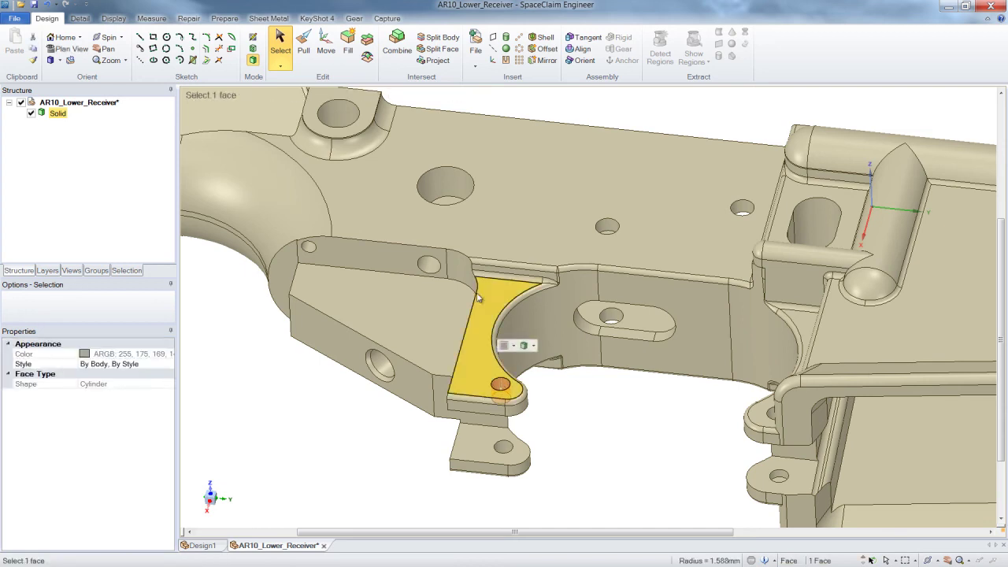
pyautogui.click(354, 60)
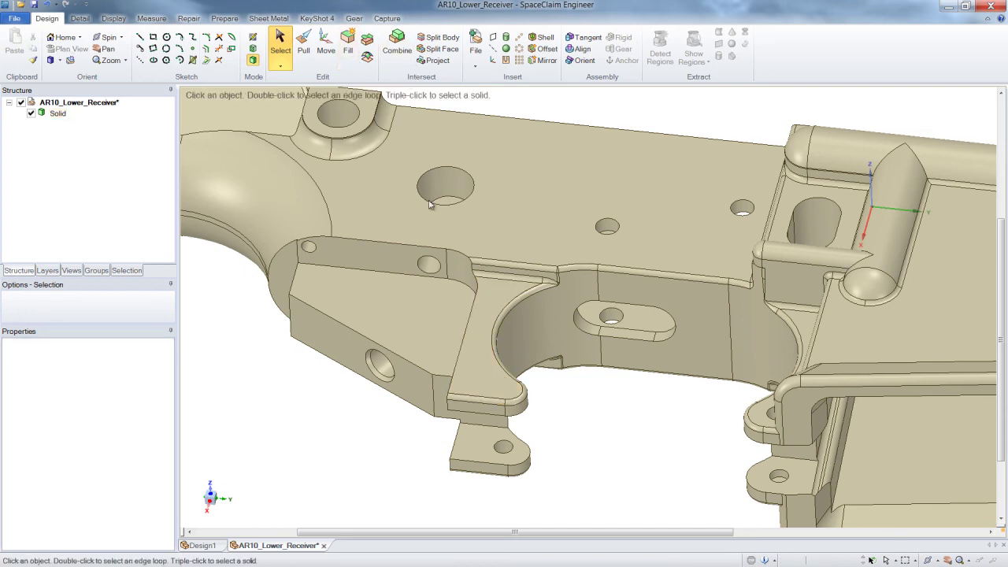
pyautogui.click(500, 450)
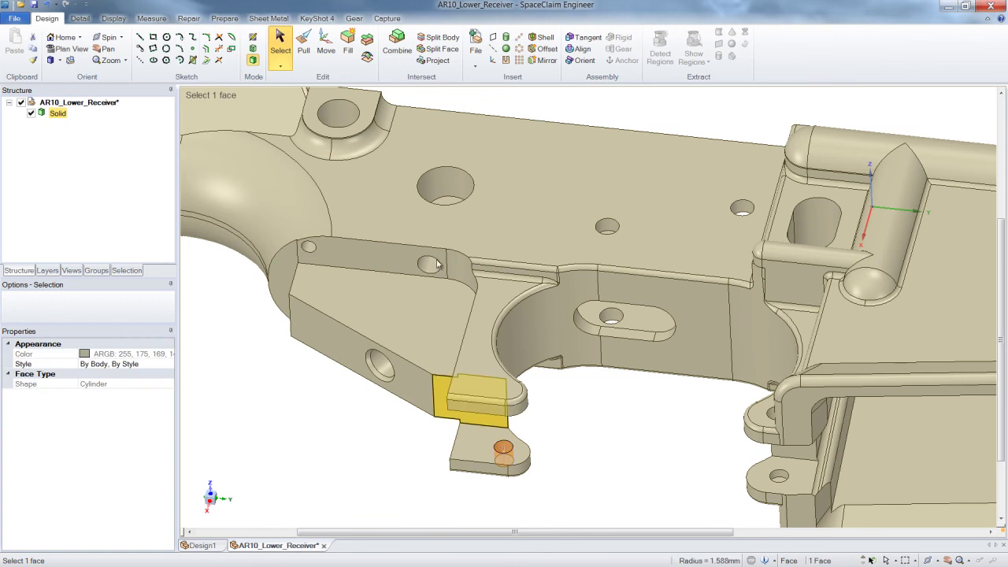
pyautogui.click(347, 49)
# Pull the lower tab face up to close the trigger-guard cutout.
pyautogui.press('p')
pyautogui.click(512, 459)
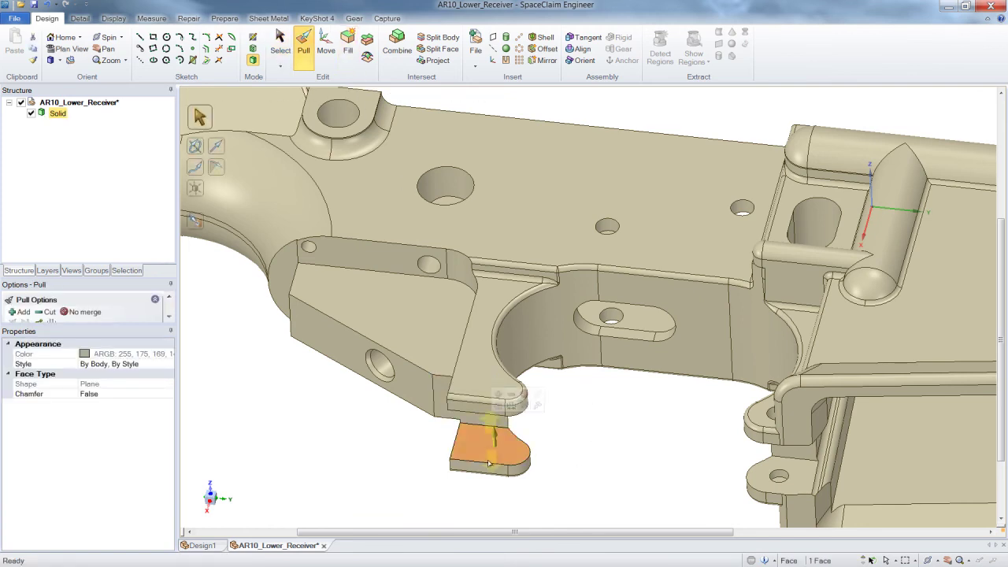
pyautogui.moveTo(471, 504); pyautogui.dragTo(474, 458)
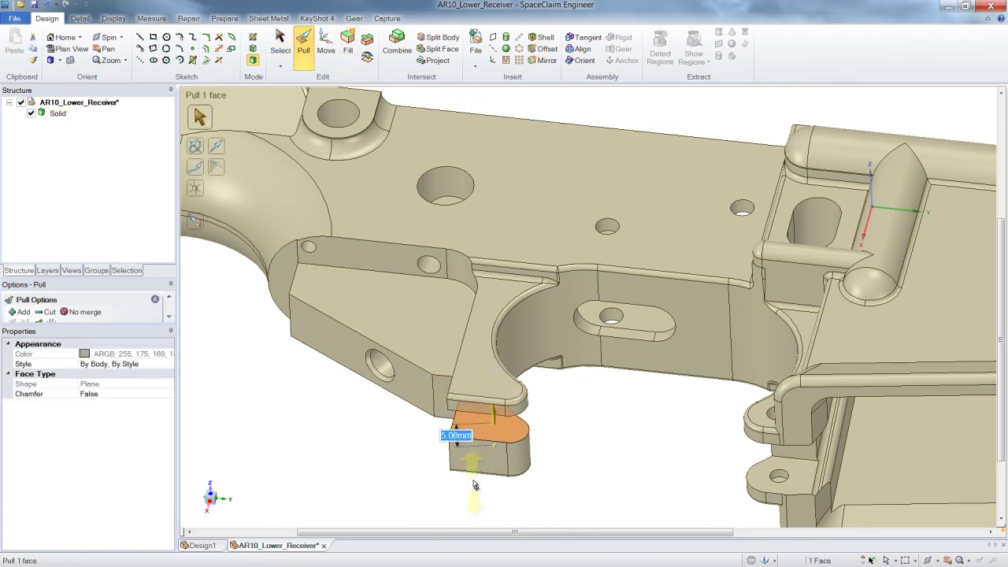
pyautogui.press('Escape')
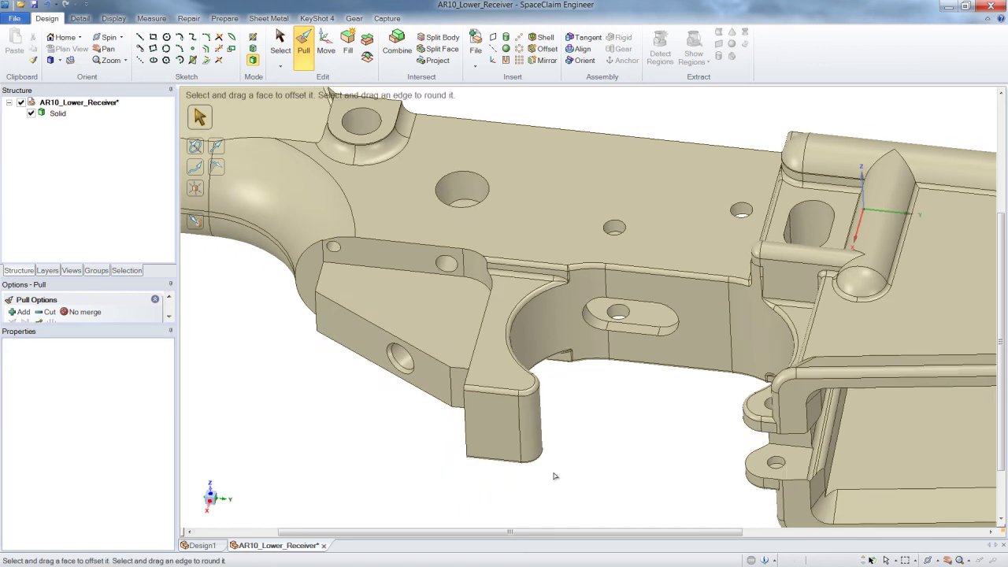
pyautogui.scroll(-2, 550, 476)
pyautogui.scroll(-2, 551, 475)
pyautogui.scroll(-2, 553, 475)
pyautogui.scroll(-2, 553, 474)
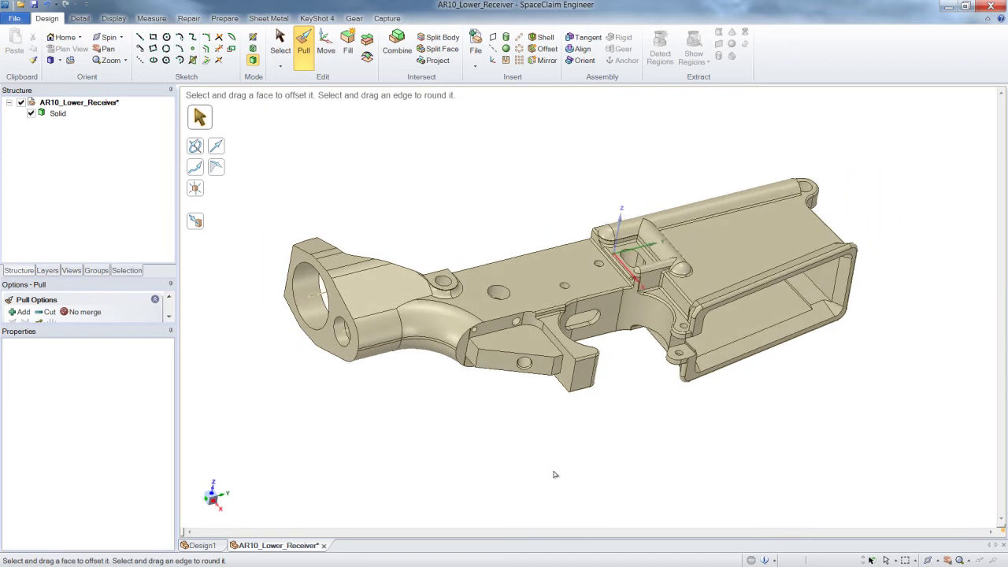
pyautogui.scroll(-1, 553, 474)
# Create a datum plane on the receiver's side face and rotate it 90° to horizontal.
pyautogui.press('s')
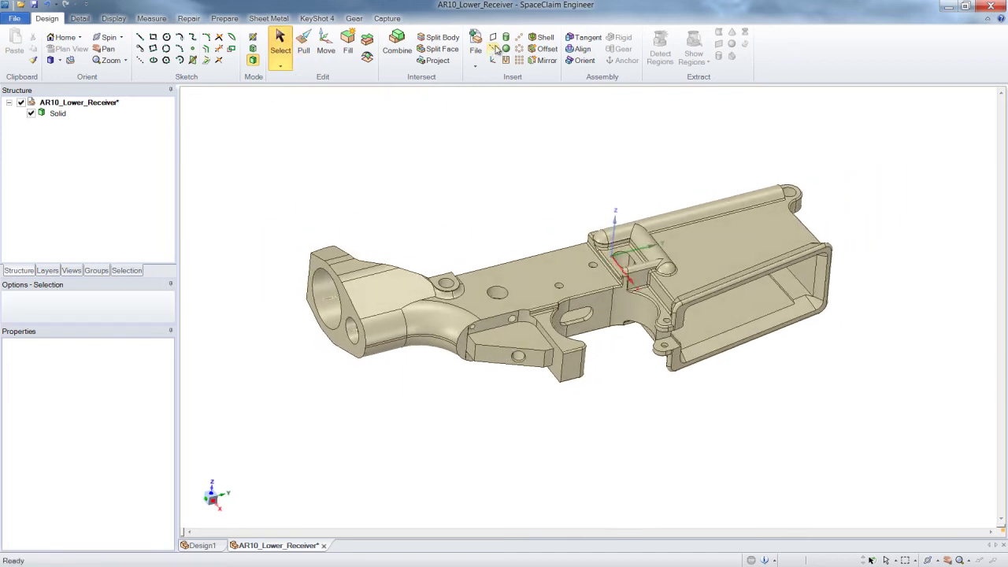
pyautogui.click(492, 37)
pyautogui.click(596, 305)
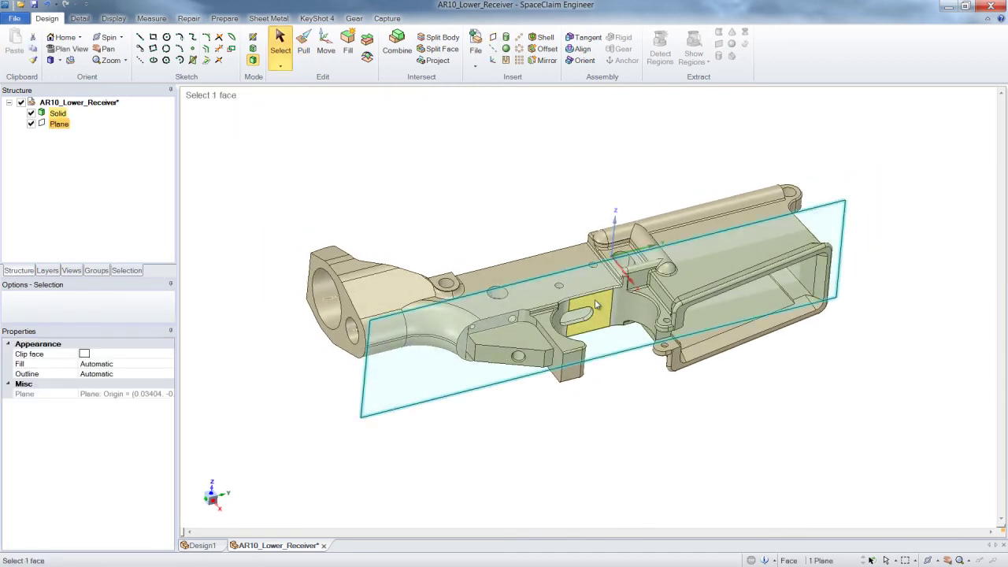
pyautogui.click(329, 49)
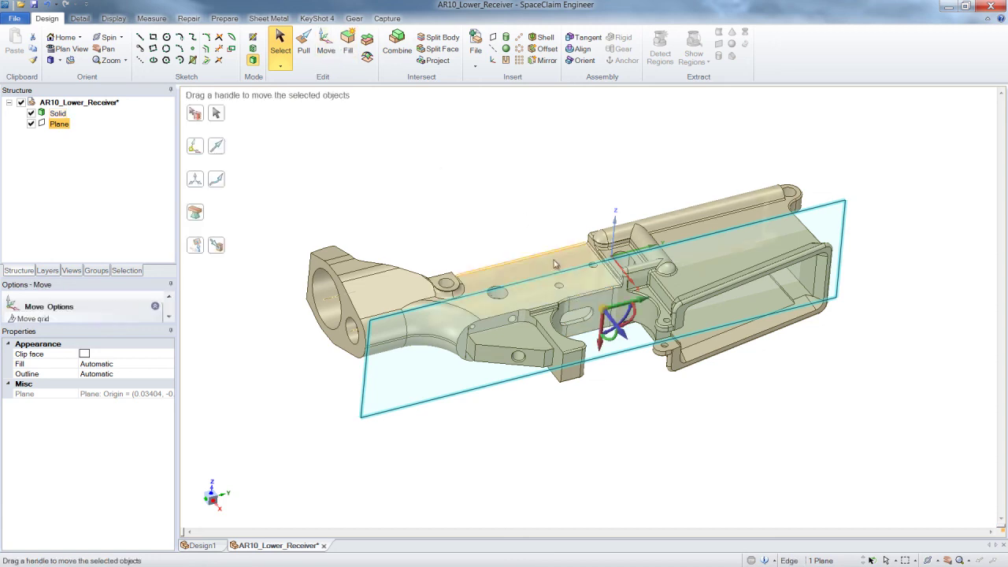
pyautogui.moveTo(620, 322); pyautogui.dragTo(610, 276)
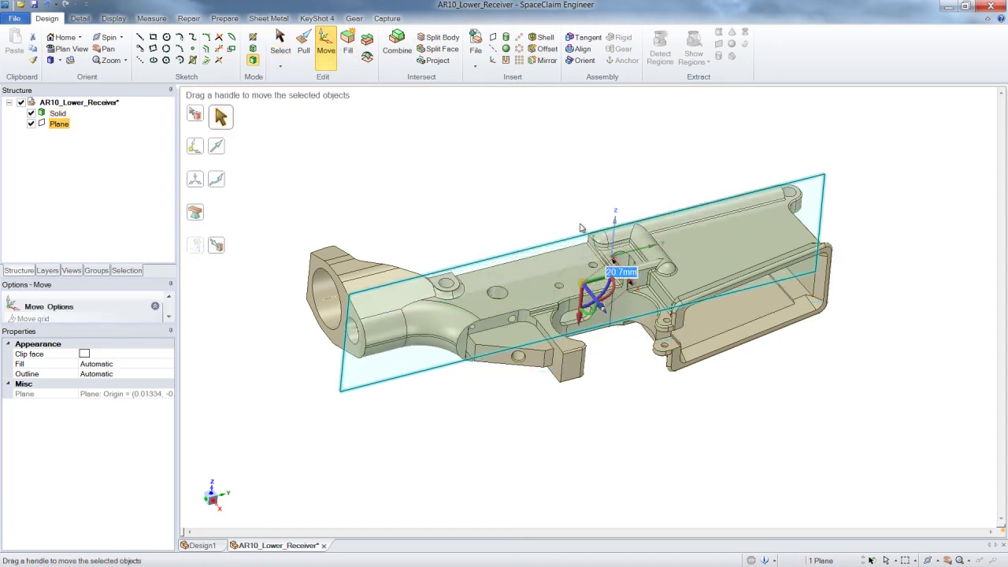
pyautogui.moveTo(593, 309); pyautogui.dragTo(622, 347)
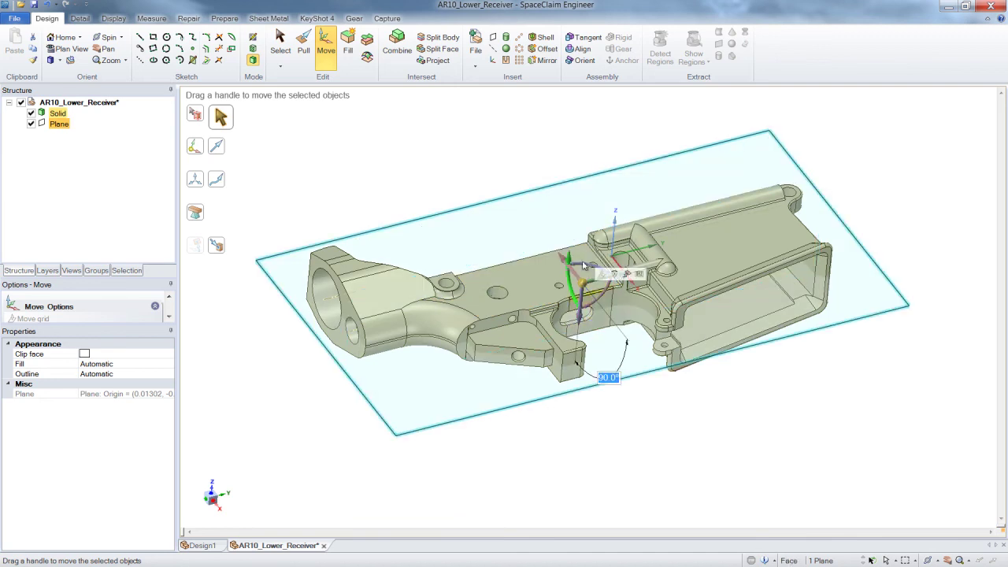
# Create an enclosure box around the receiver solid with 56.946 mm padding on every side.
pyautogui.click(225, 18)
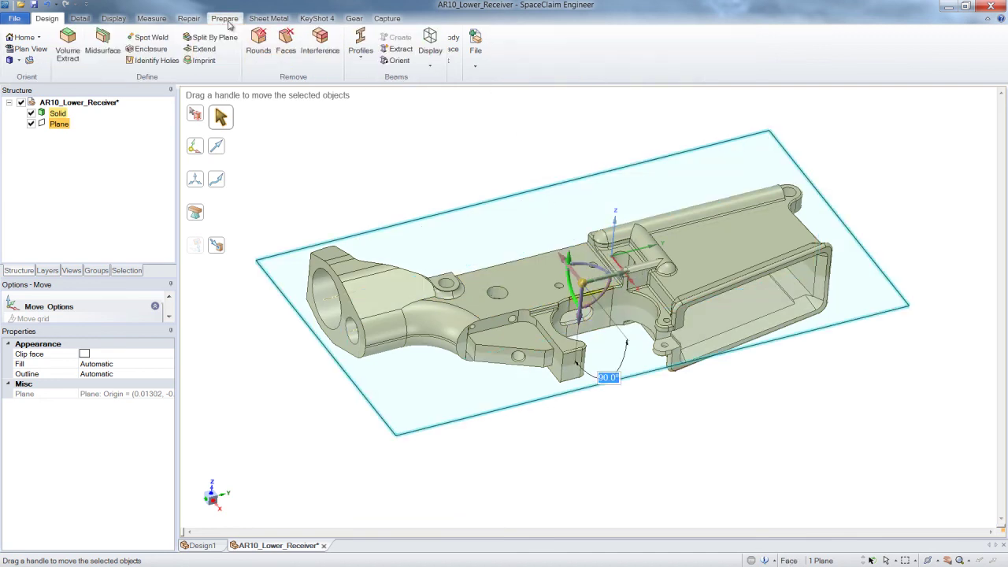
pyautogui.click(146, 48)
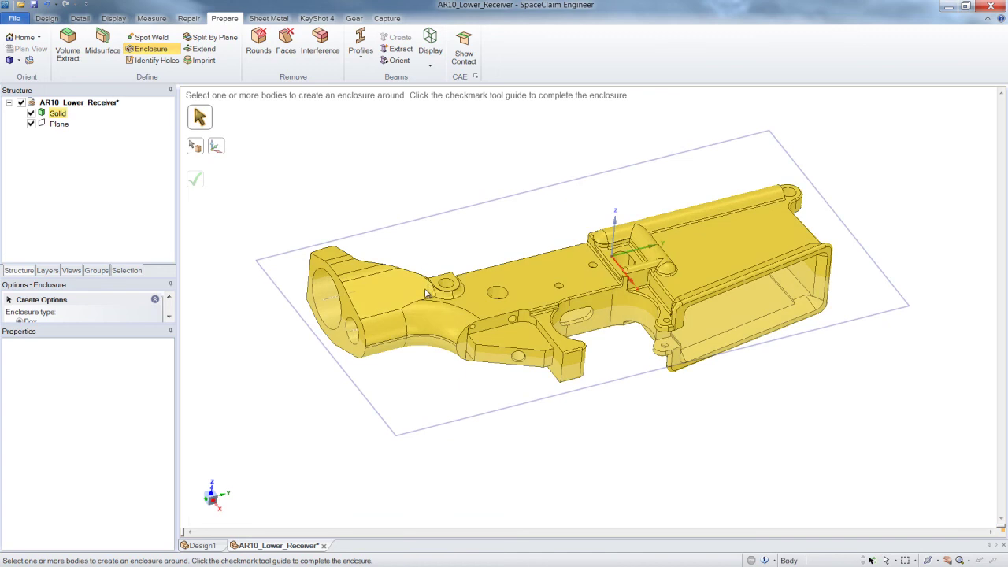
pyautogui.click(425, 287)
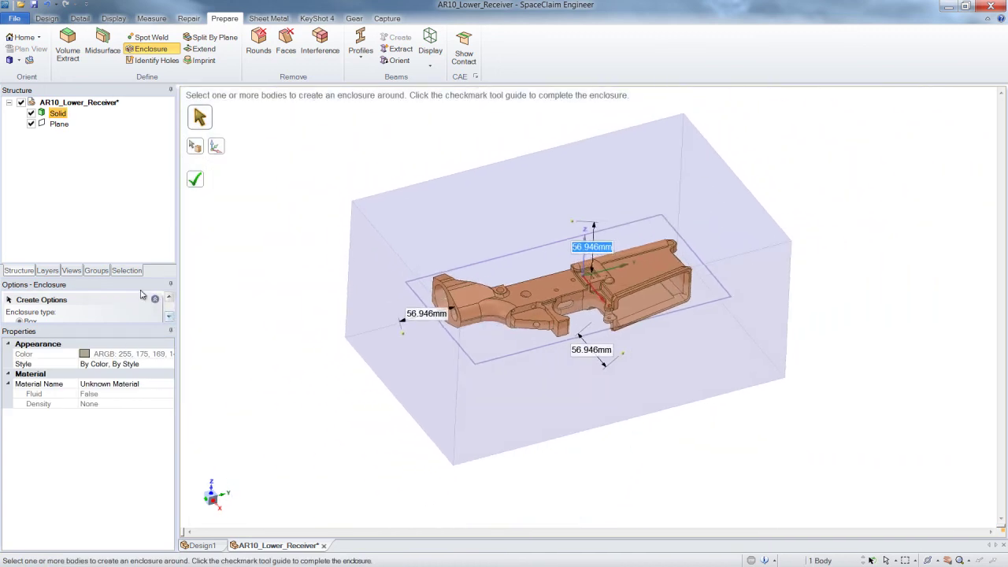
pyautogui.click(197, 181)
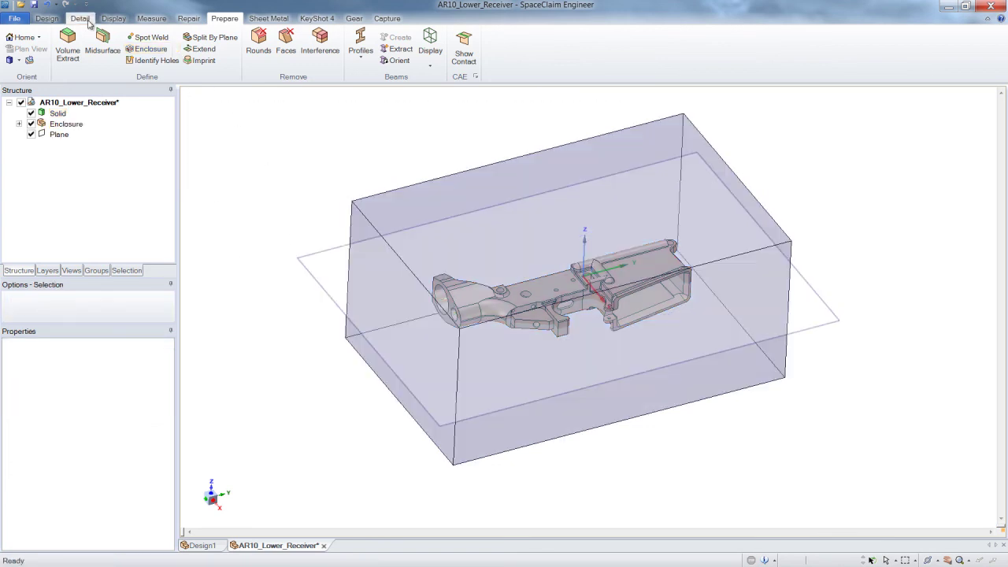
# Split the enclosure into two halves using the plane as the cutter.
pyautogui.click(46, 19)
pyautogui.click(396, 43)
pyautogui.click(399, 209)
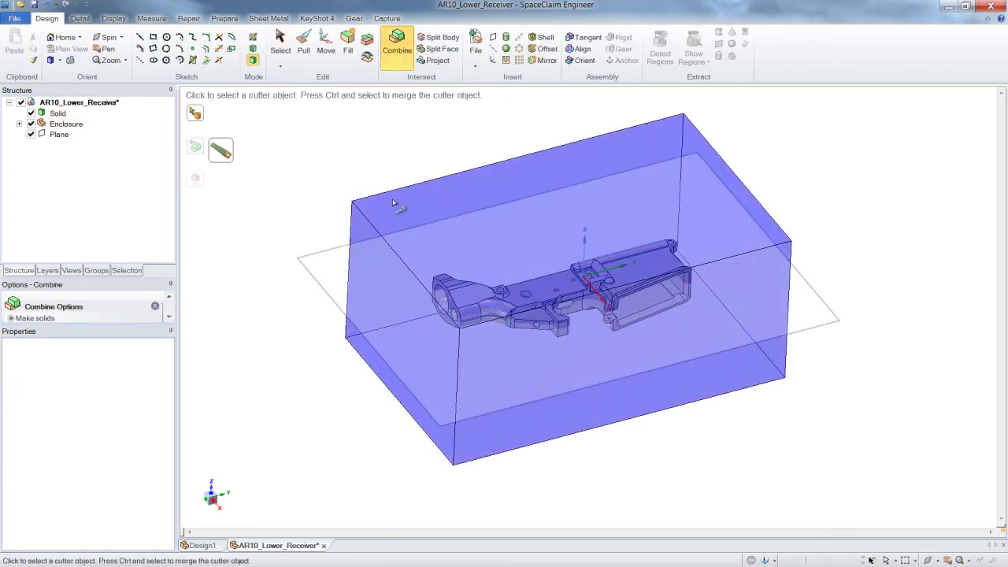
pyautogui.click(333, 248)
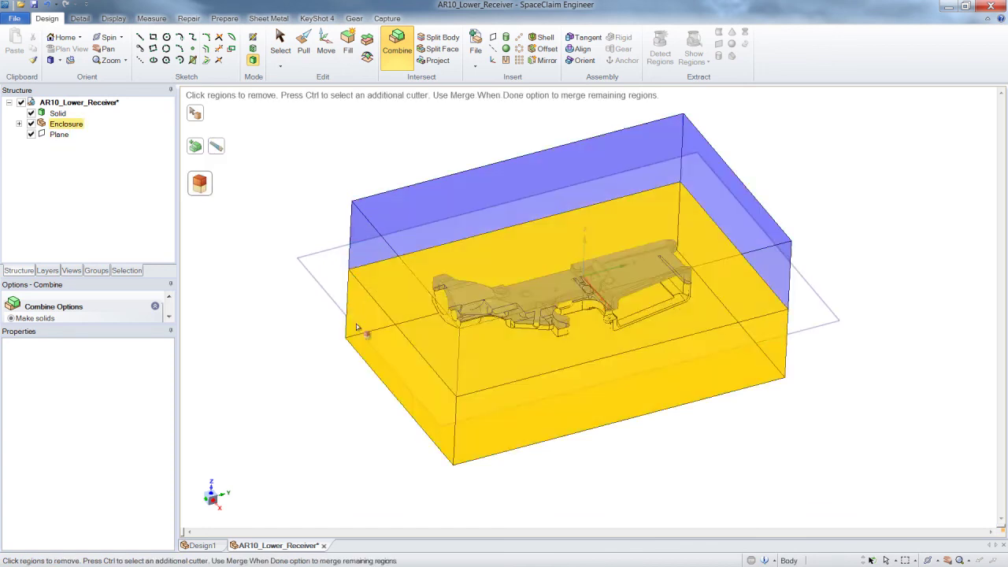
# Move the upper enclosure half about 102 mm up along Z and zoom to fit.
pyautogui.click(390, 277)
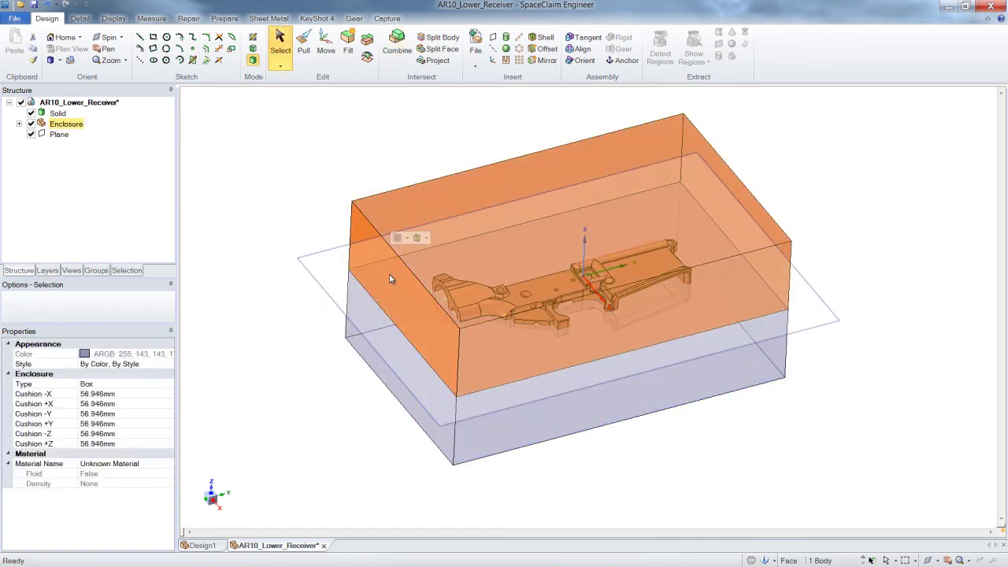
pyautogui.press('m')
pyautogui.moveTo(571, 224); pyautogui.dragTo(573, 127)
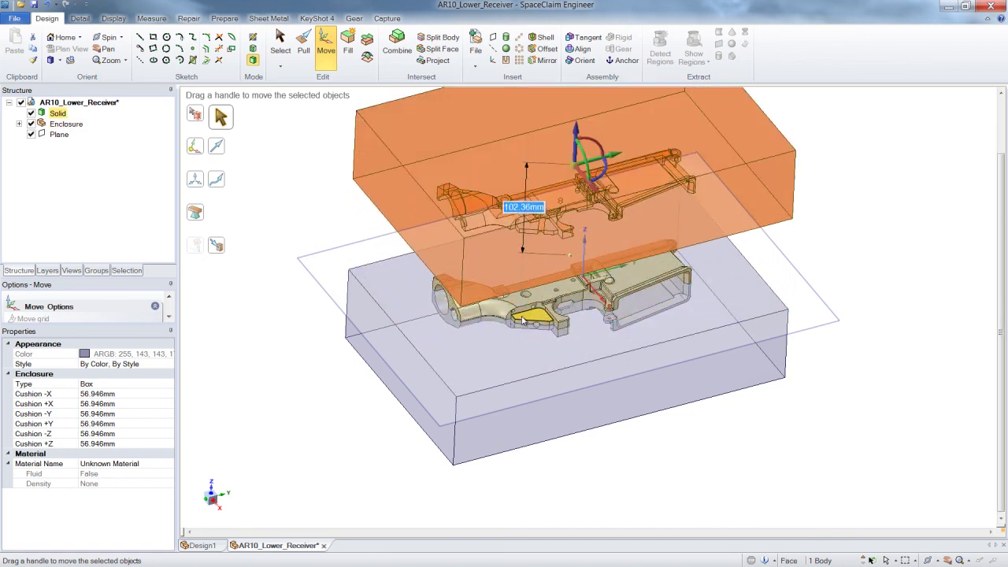
pyautogui.press('z')
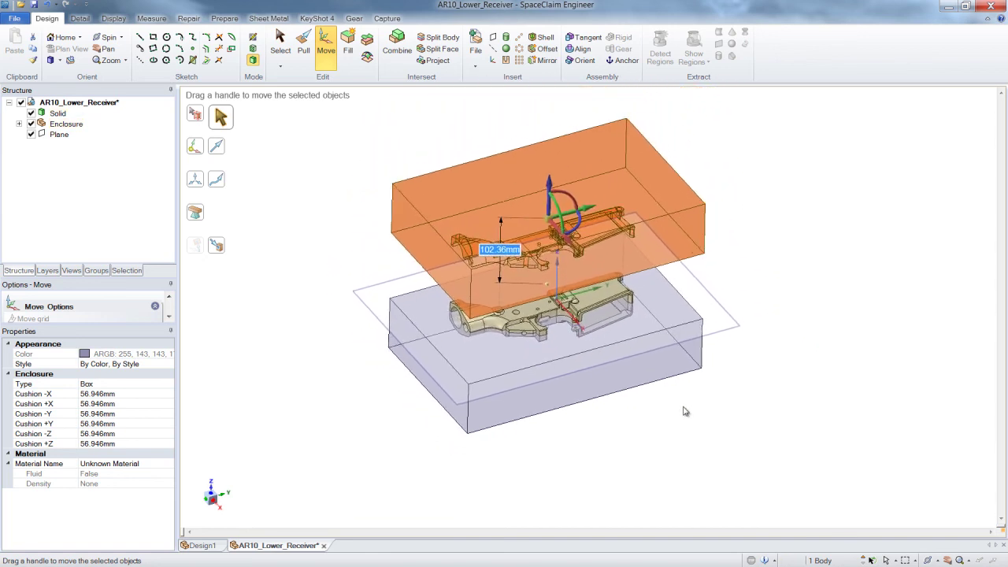